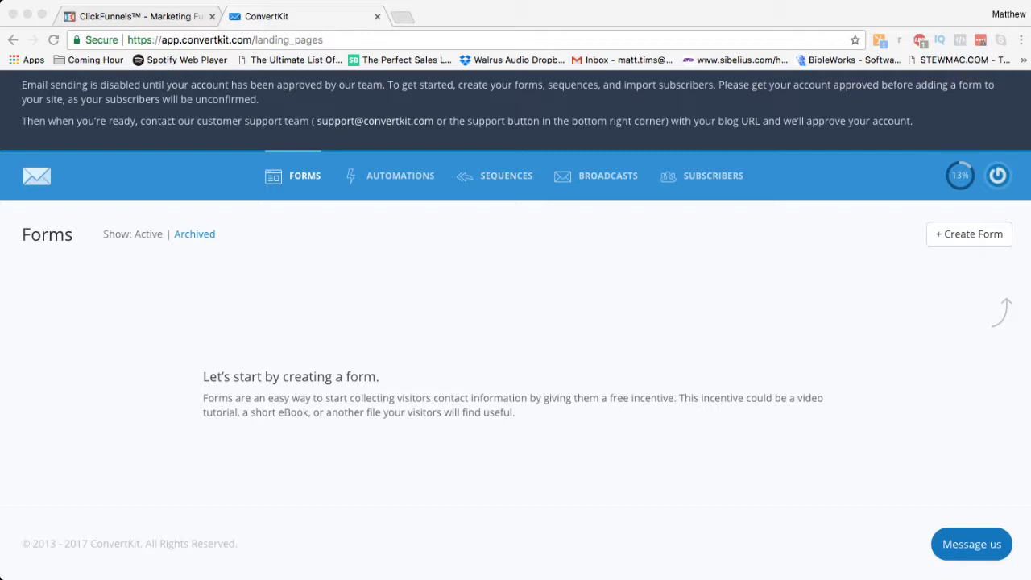
Create a new subscriber form in ConvertKit, choosing the embeddable Form type over a landing page
key("super+Tab")
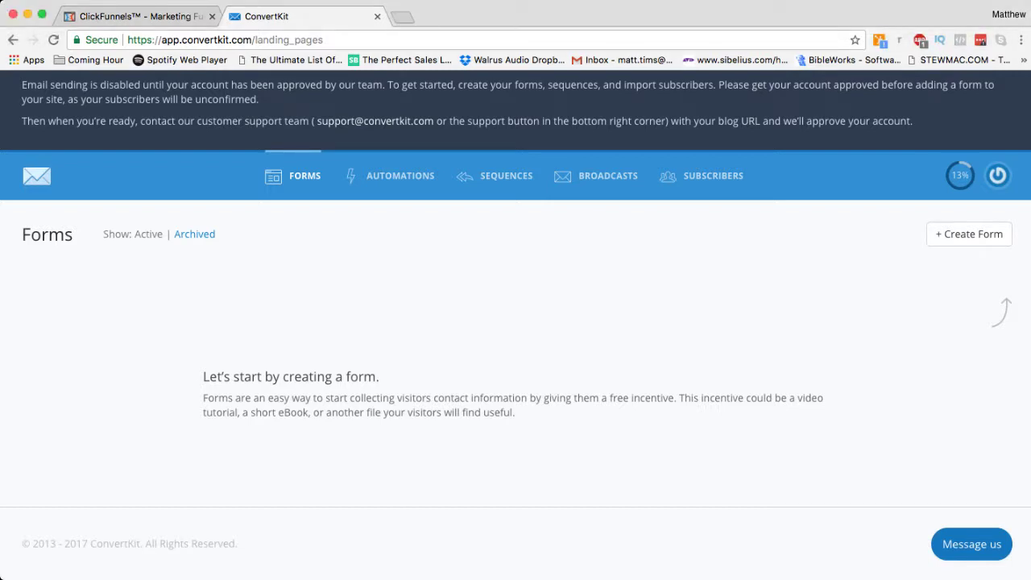
left_click(141, 16)
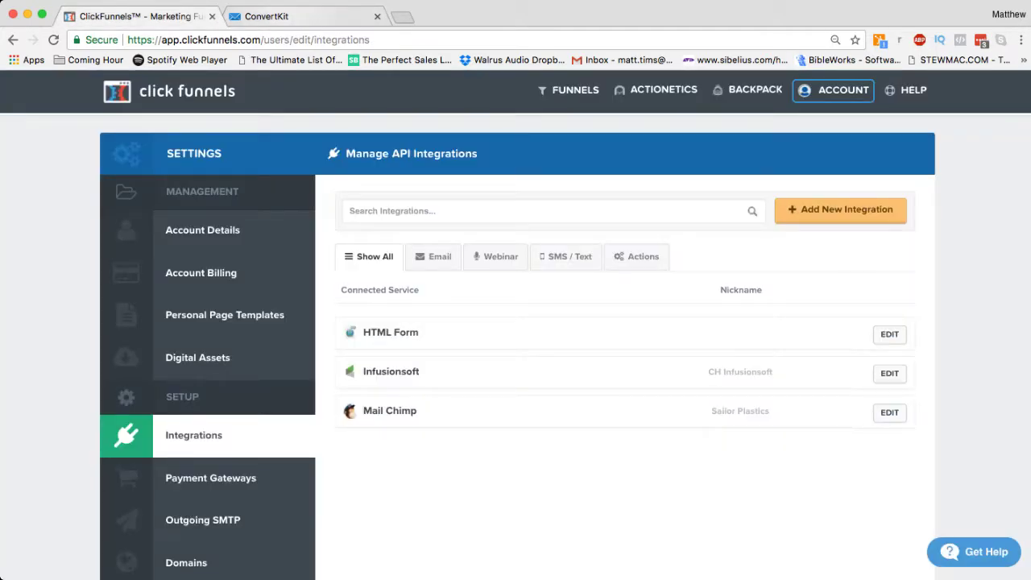
key("ctrl+Tab")
key("super+r")
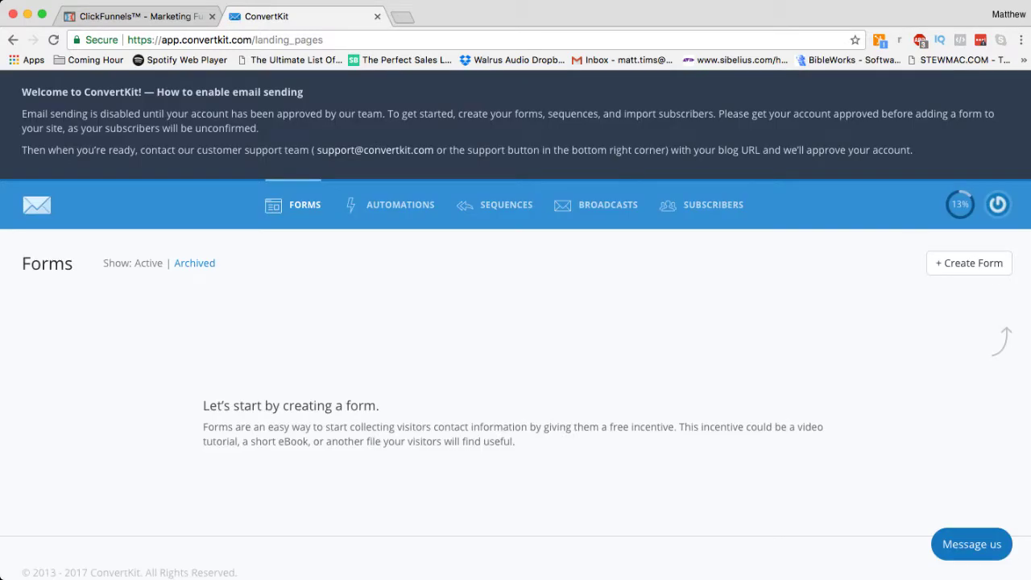
left_click(968, 262)
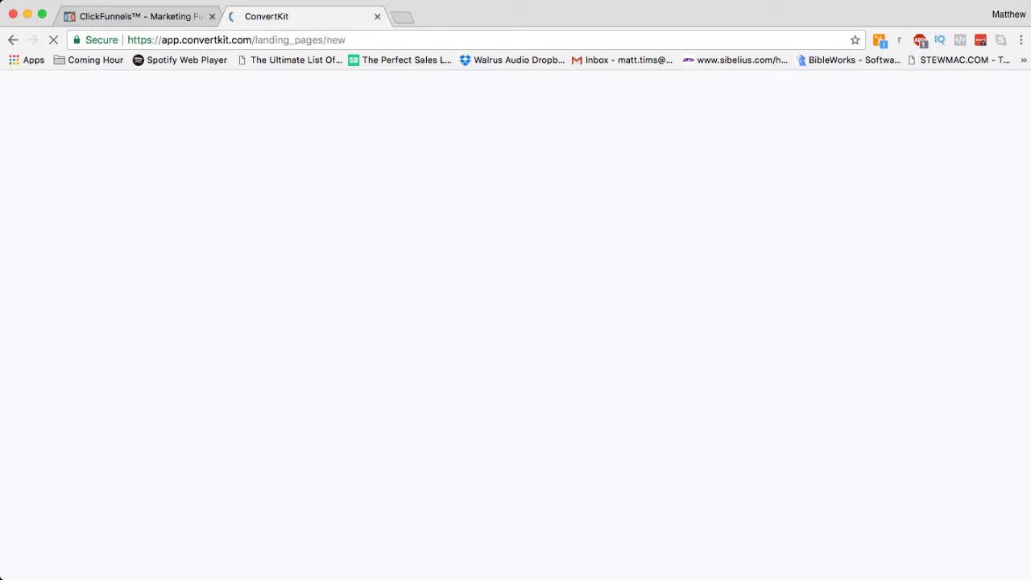
scroll(516, 322, "down", 4)
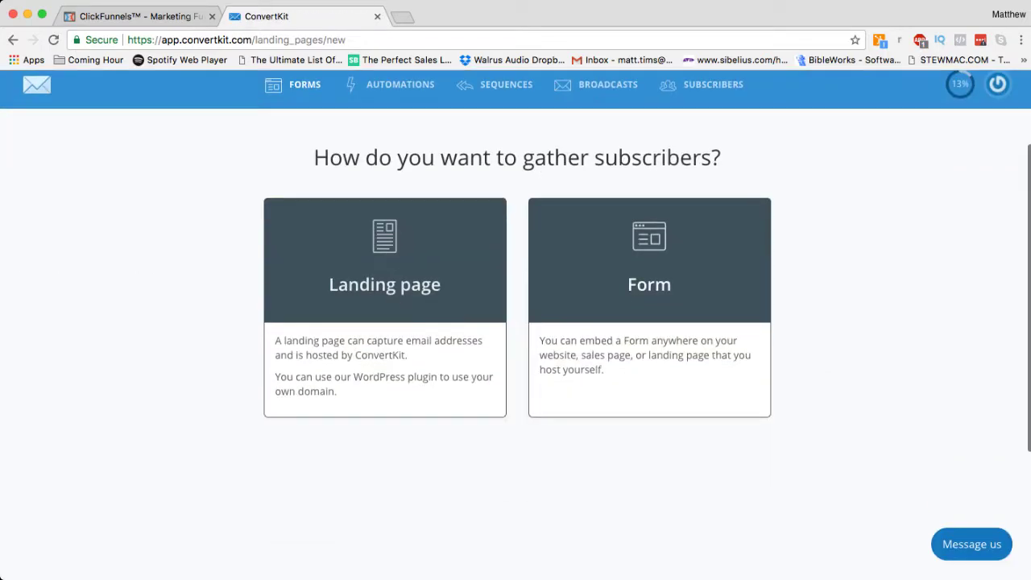
left_click(650, 284)
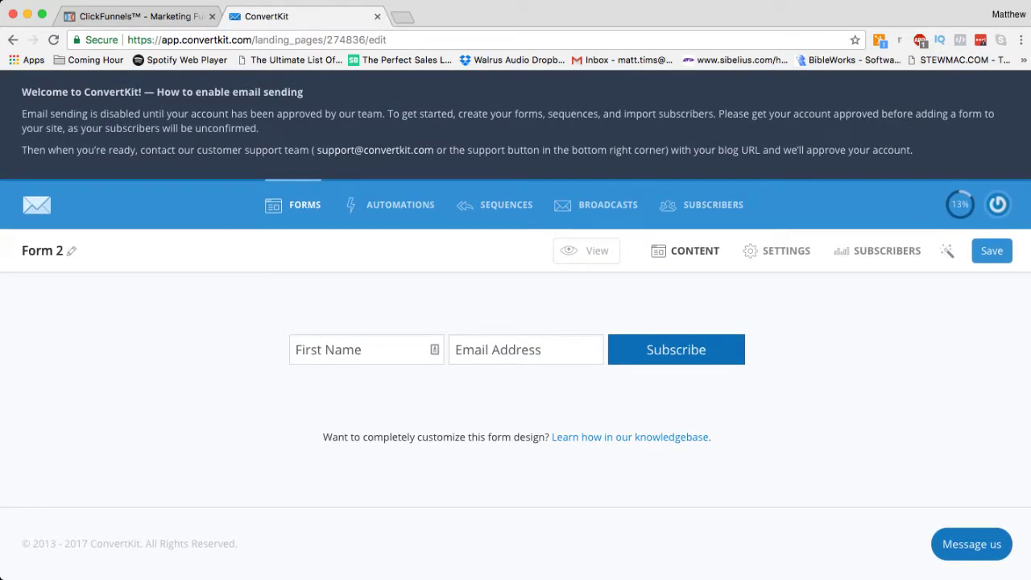
Rename the new form as "CF Test Form 1" and save it
left_click(71, 251)
left_click(57, 251)
left_click_drag(64, 251, 22, 251)
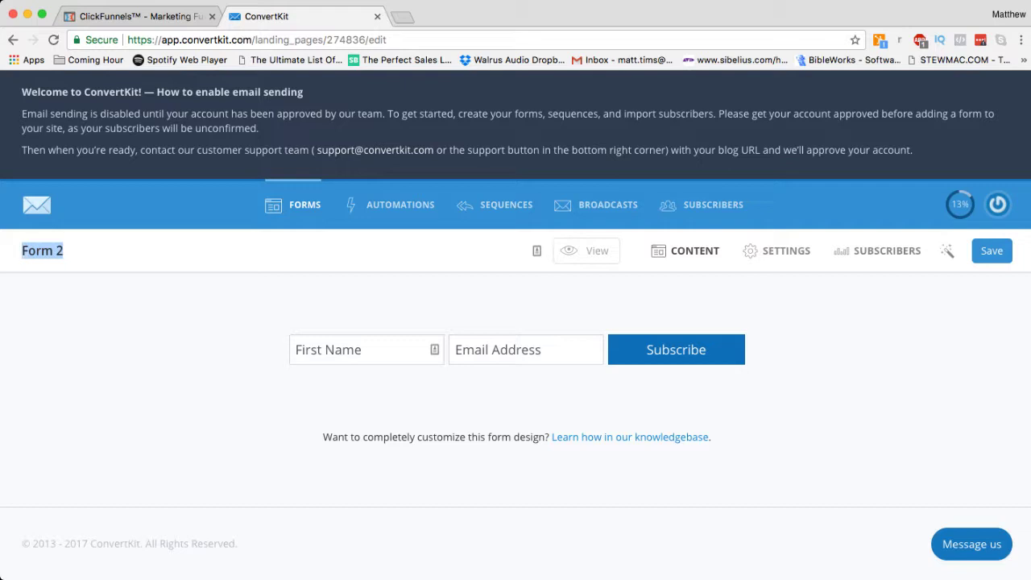
type("CF Test ")
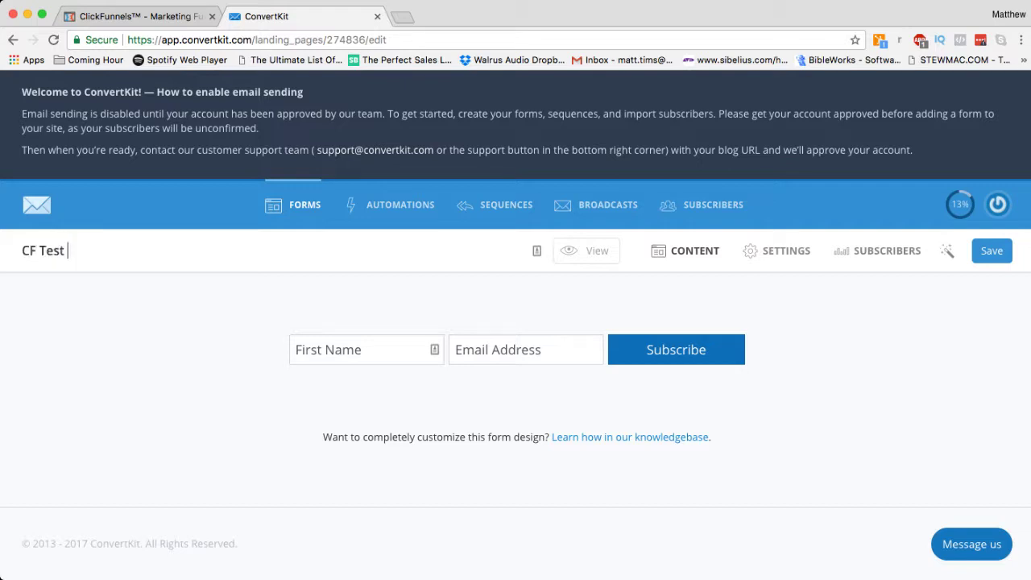
type("Form 1")
key("Return")
left_click(992, 251)
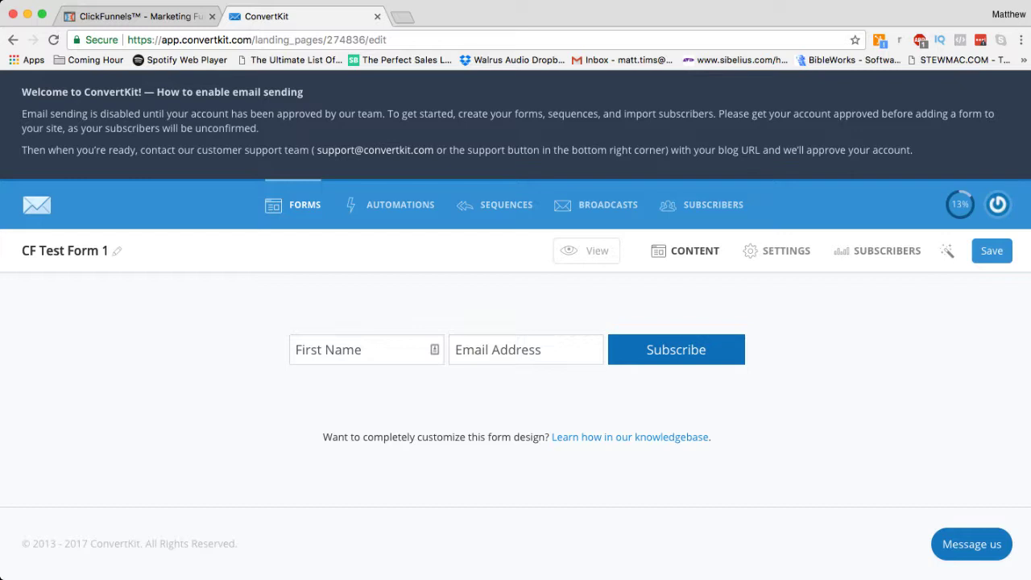
Open the ConvertKit account info and copy the API key
left_click(997, 203)
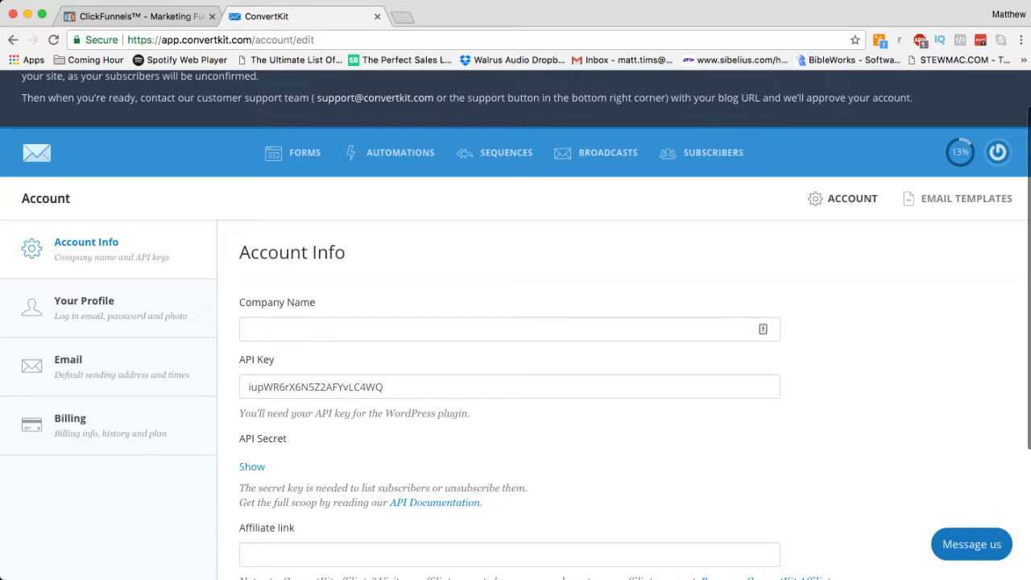
left_click_drag(384, 387, 248, 387)
key("super+c")
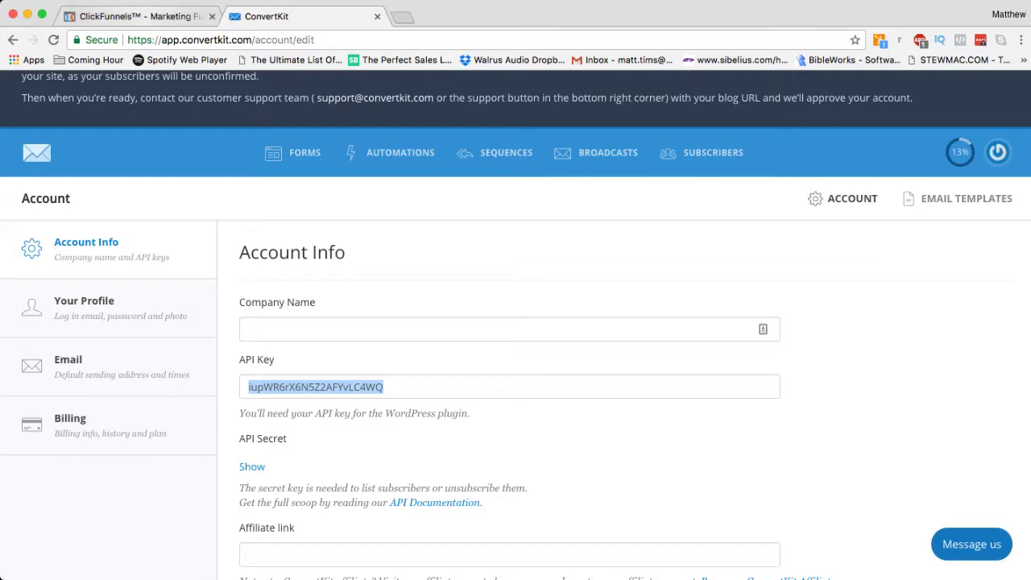
Switch to ClickFunnels and start a new API integration nicknamed "CK - MRT Biz" using the Convertkit Api service
left_click(145, 16)
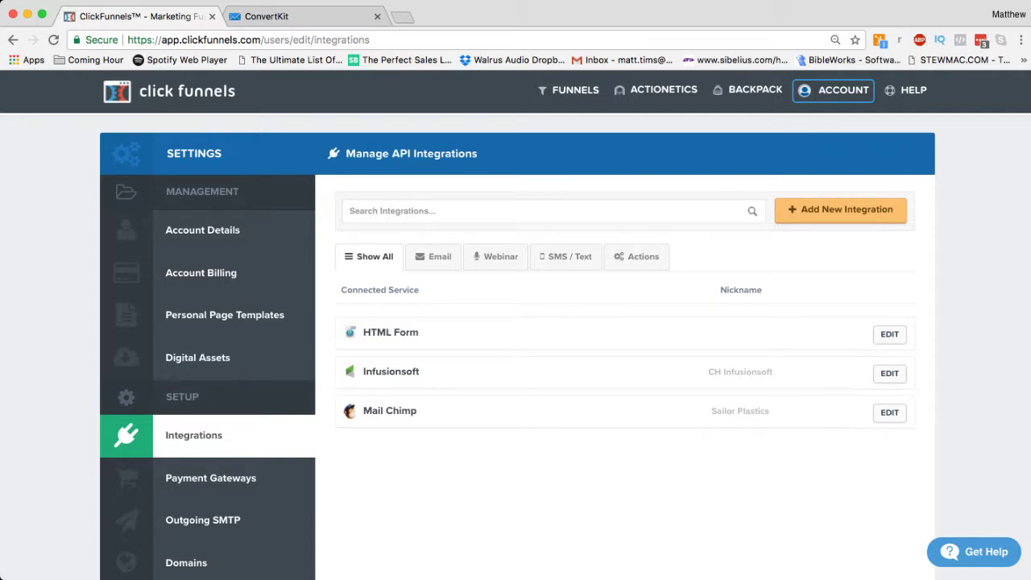
left_click(806, 95)
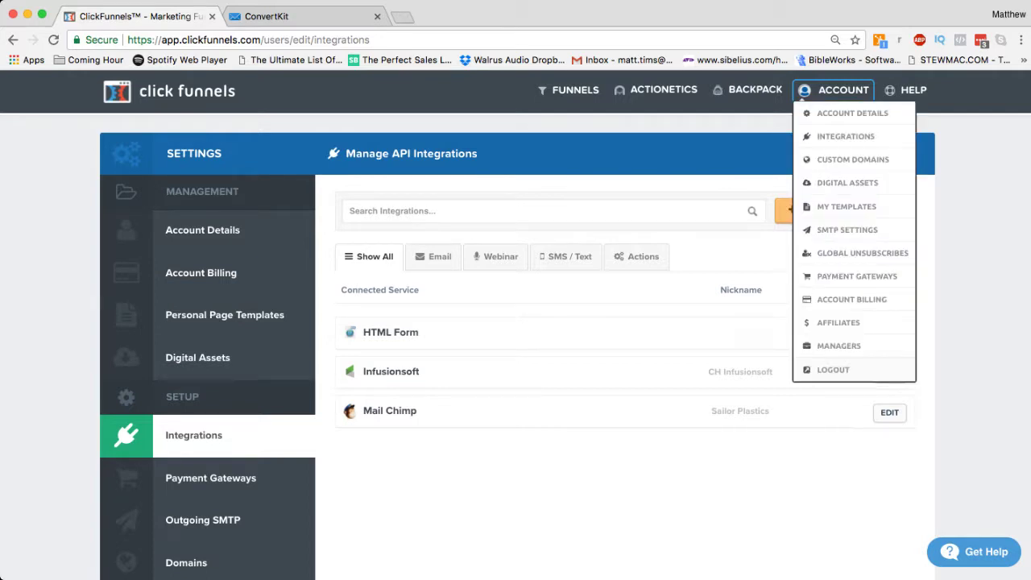
left_click(846, 136)
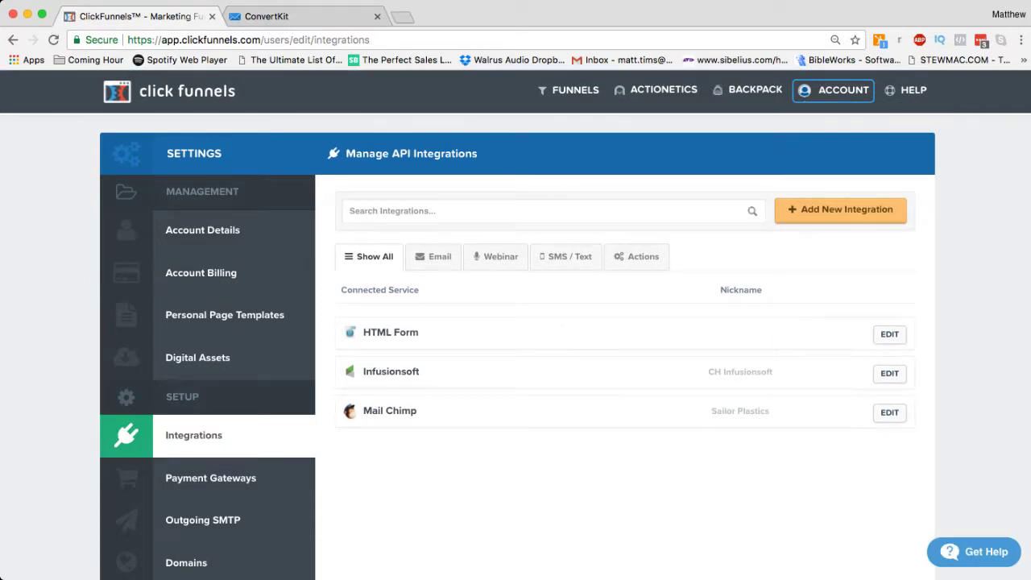
left_click(841, 210)
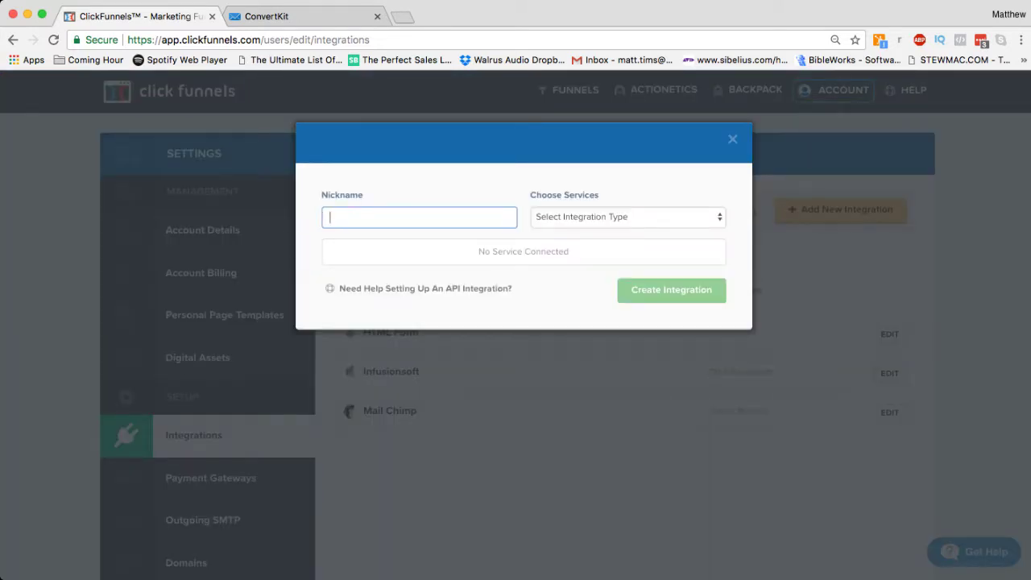
type("CK - MRT Biz")
key("Tab")
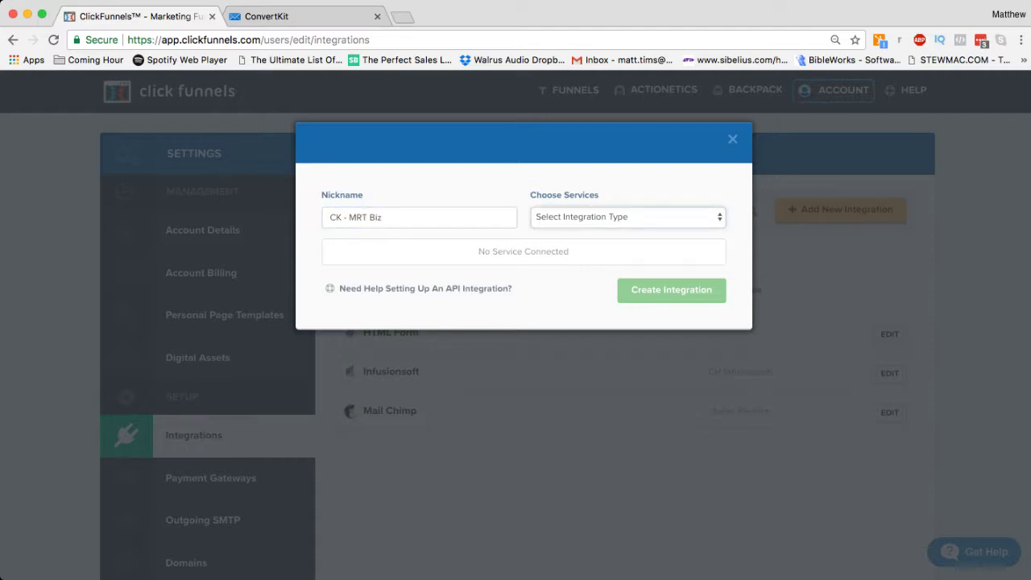
key("c")
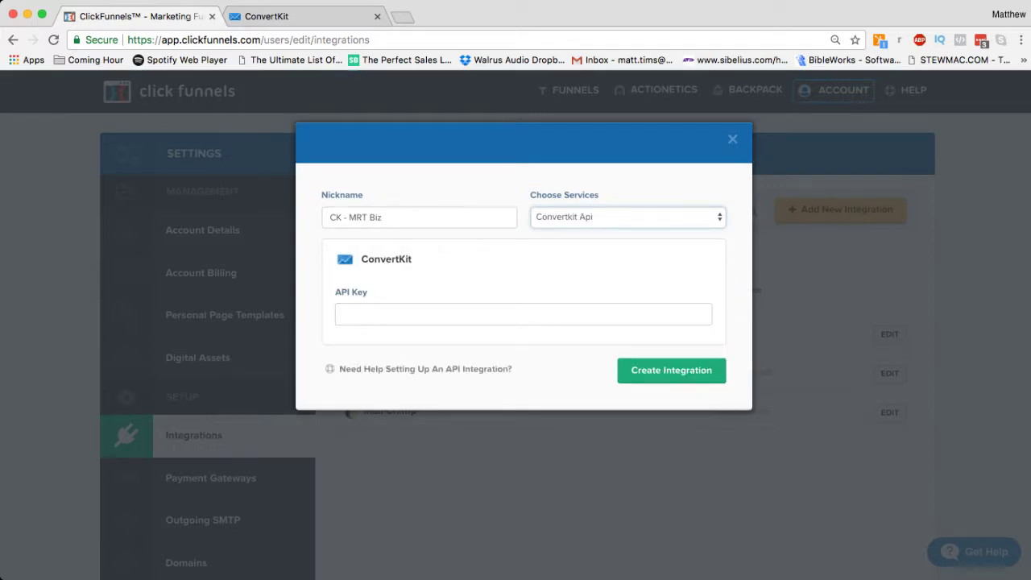
Paste the copied API key into the ConvertKit integration and create the integration
key("Tab")
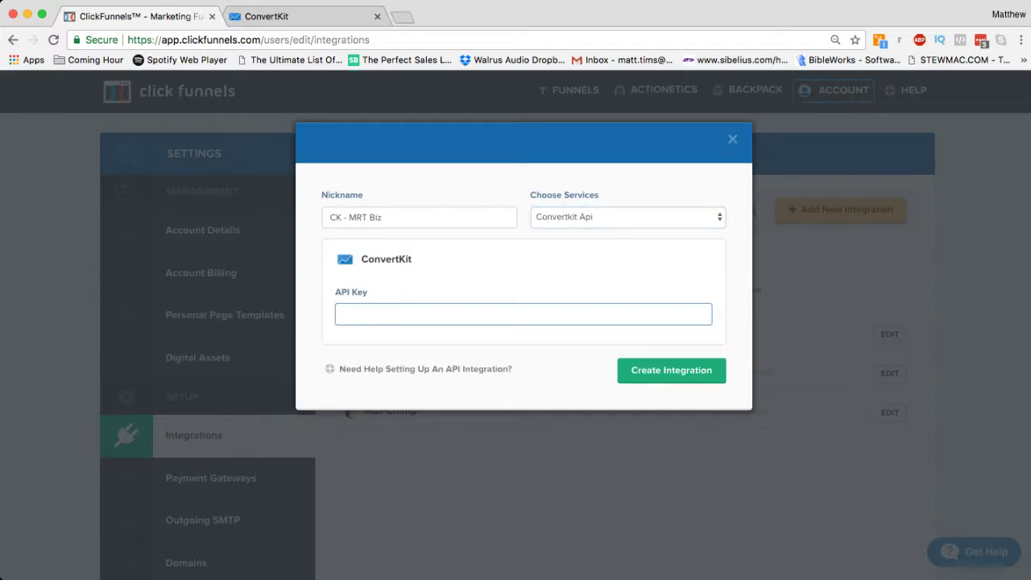
key("super+v")
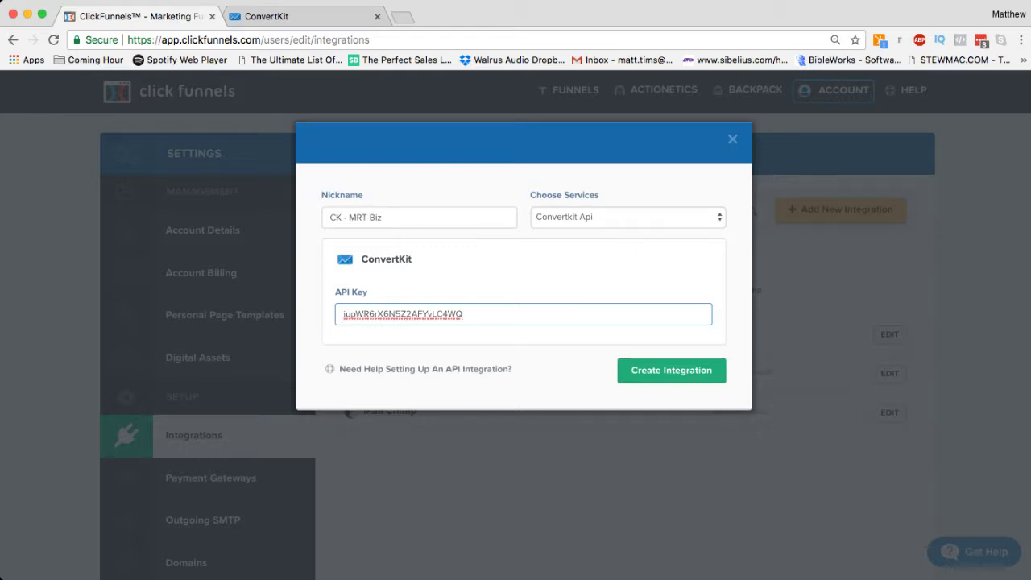
key("Tab")
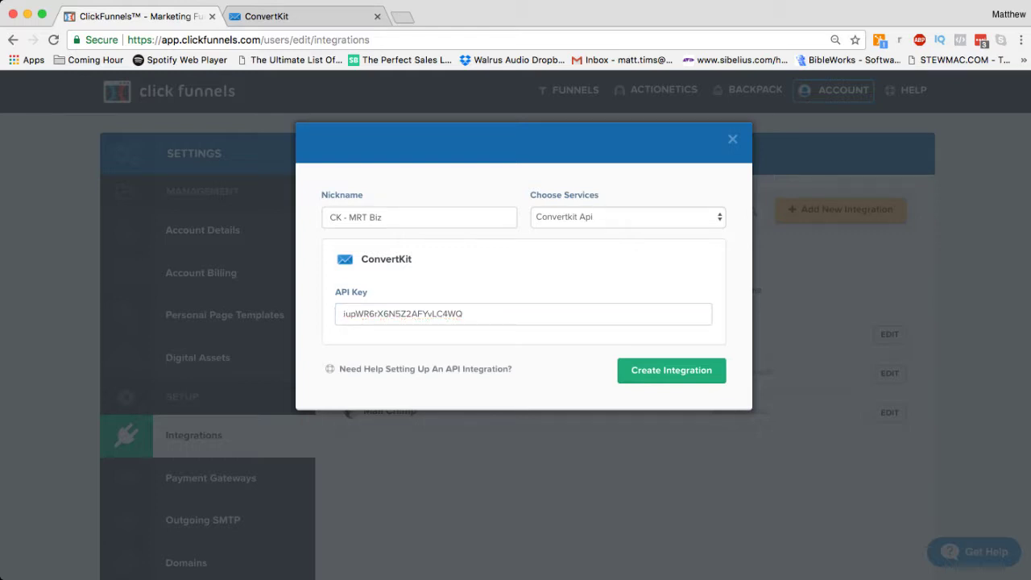
scroll(516, 325, "down", 1)
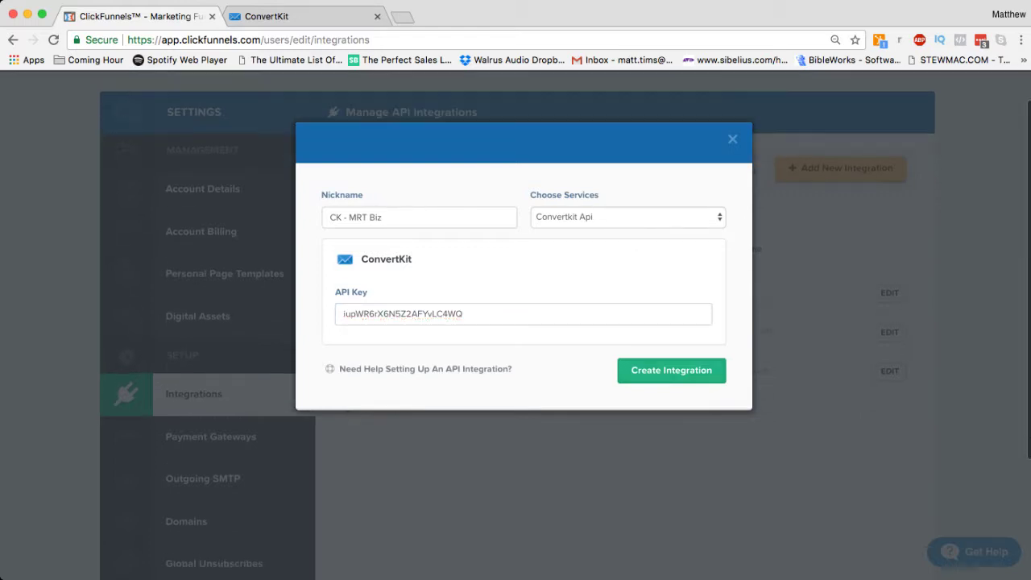
left_click(671, 370)
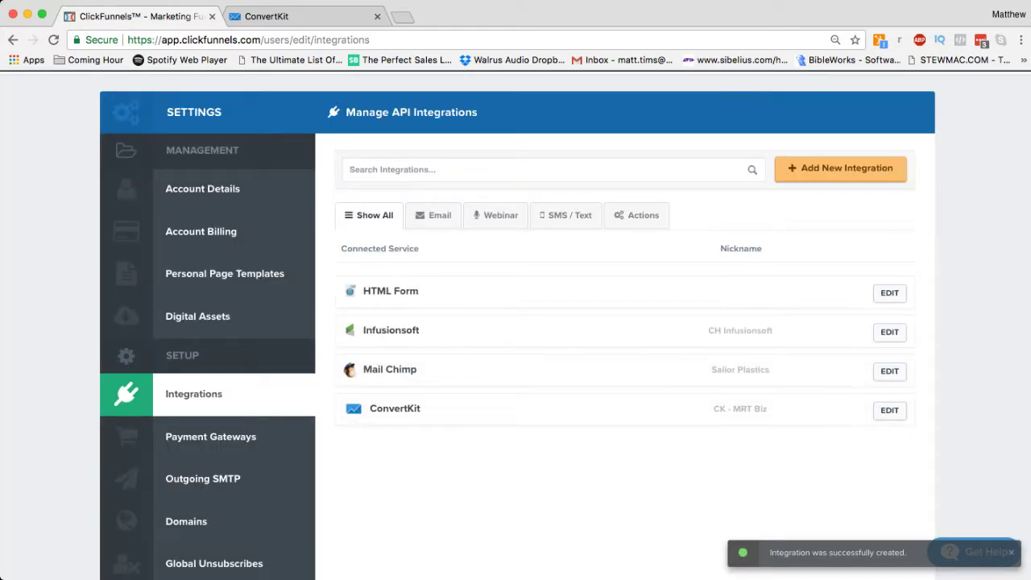
Open the FB Ads Without Agency Webinar funnel and edit its auto webinar registration page
scroll(516, 322, "up", 1)
left_click(568, 89)
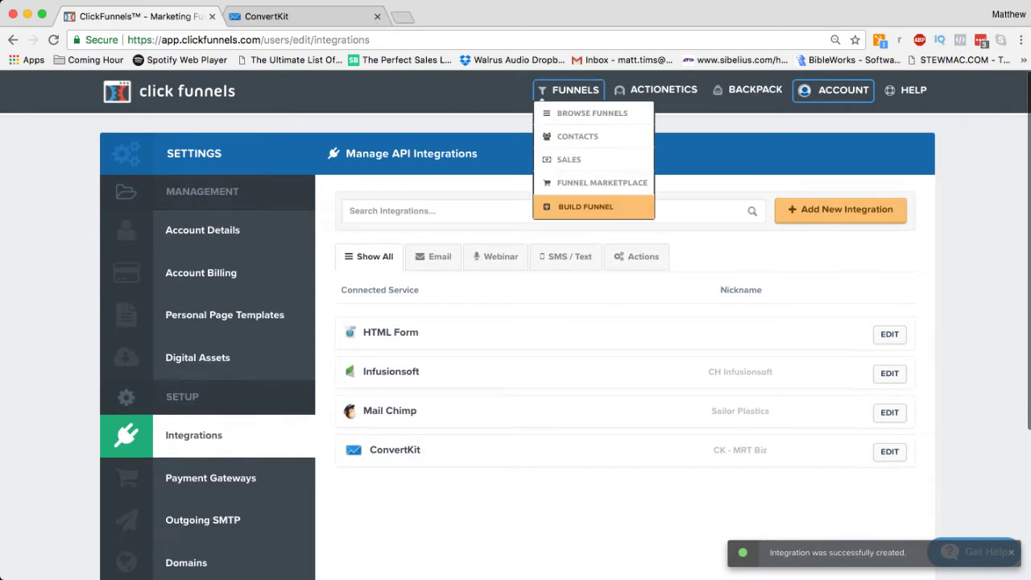
left_click(541, 91)
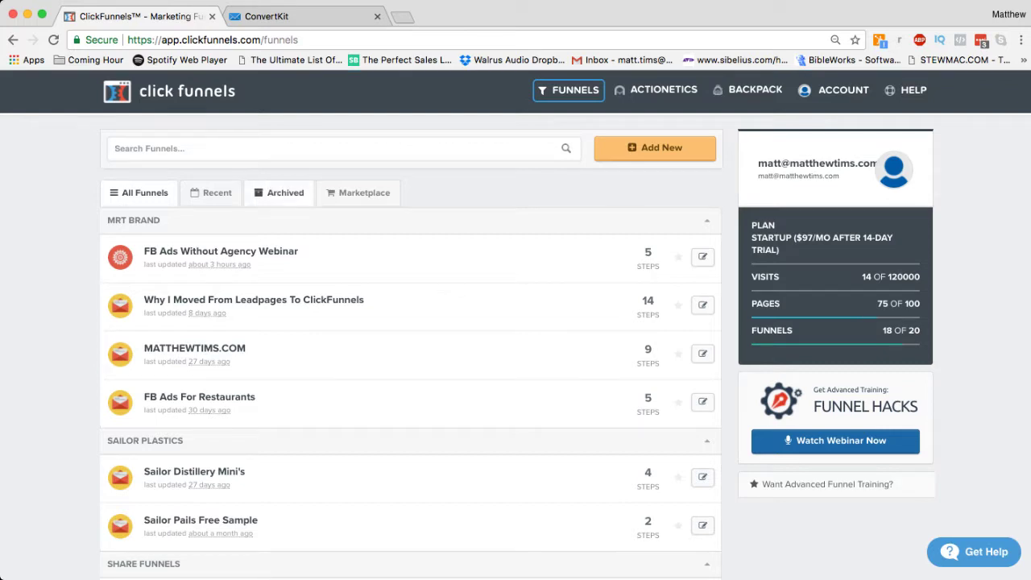
left_click(221, 252)
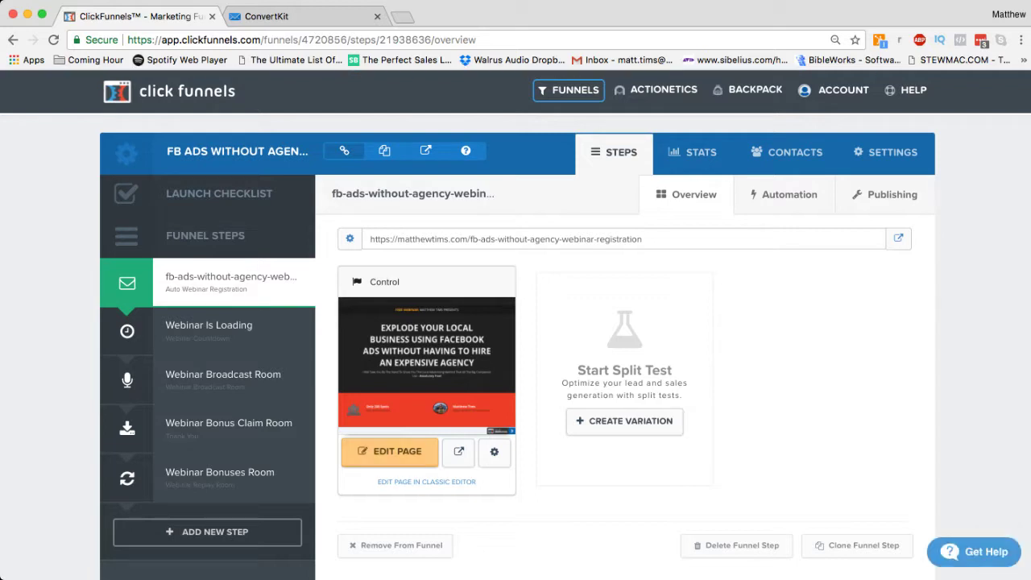
left_click(389, 451)
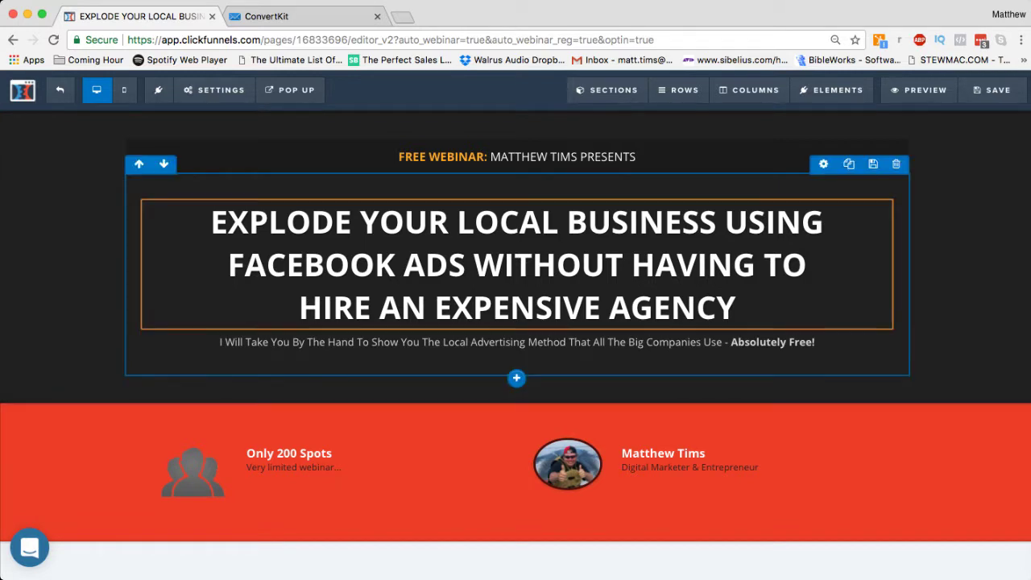
Examine the registration page's email integration settings and its content down to the registration button
mouse_move(214, 90)
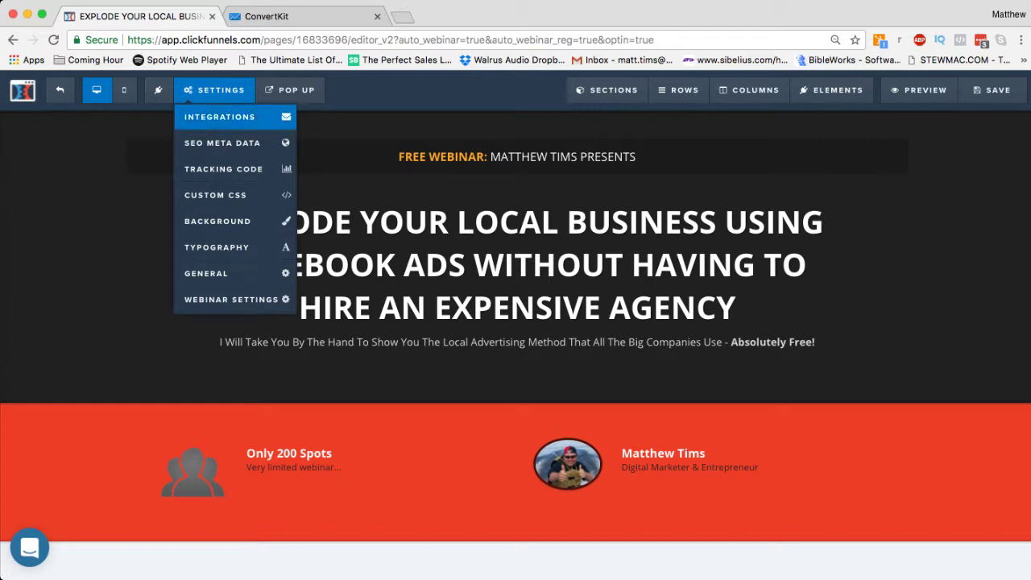
left_click(220, 117)
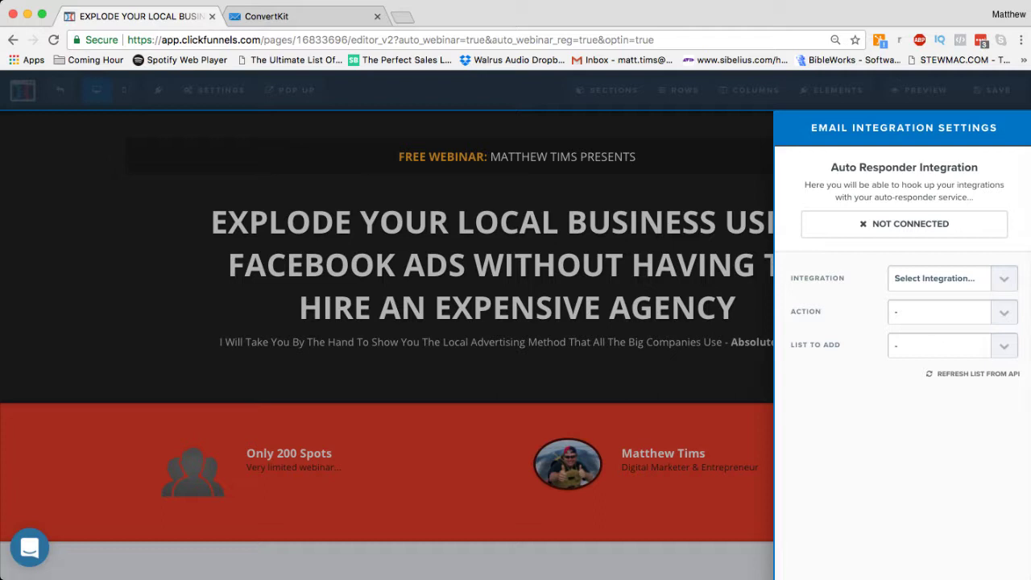
left_click(939, 278)
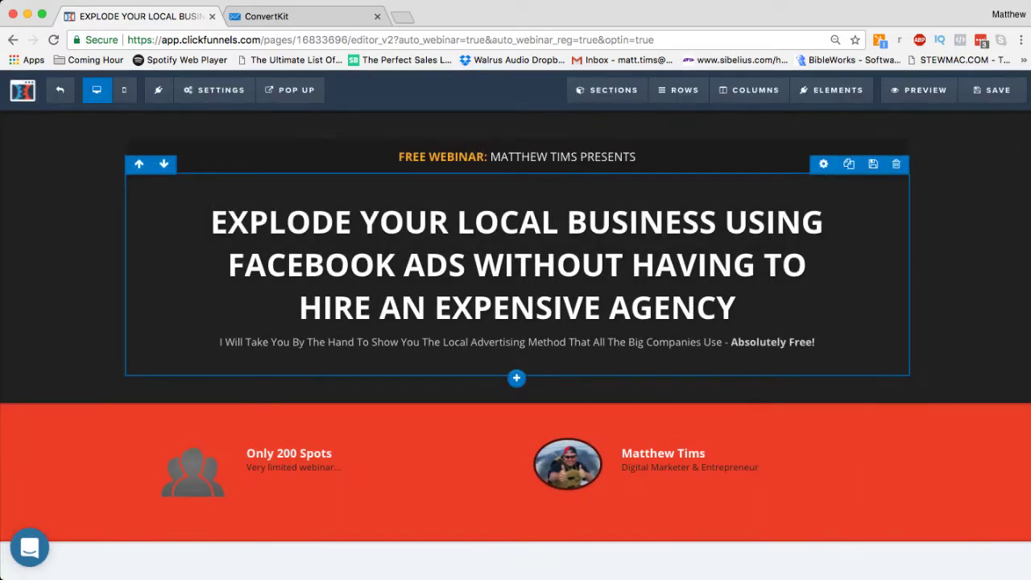
scroll(773, 403, "down", 5)
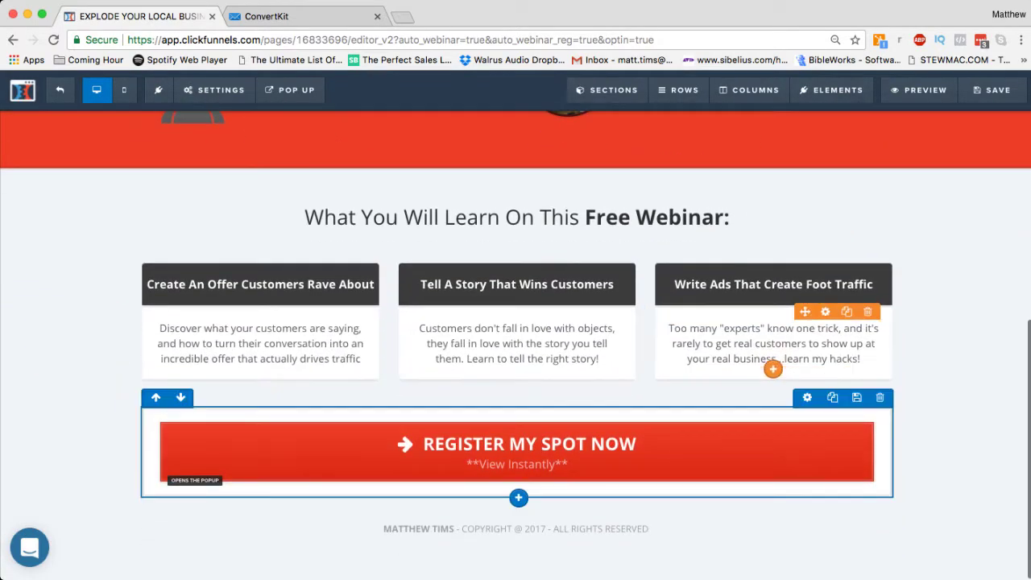
scroll(516, 338, "up", 5)
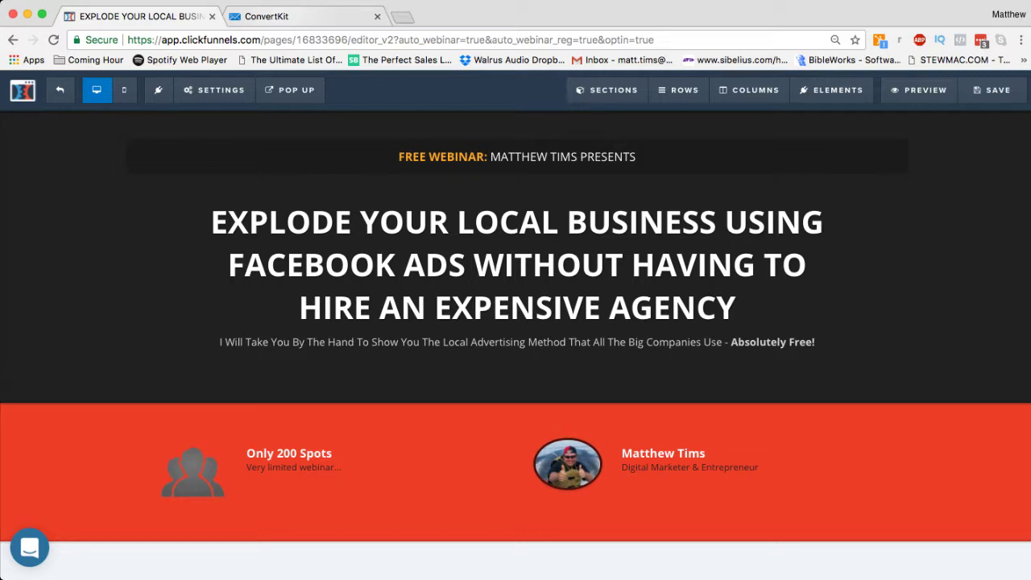
Switch back to the ConvertKit account info page
key("ctrl+Tab")
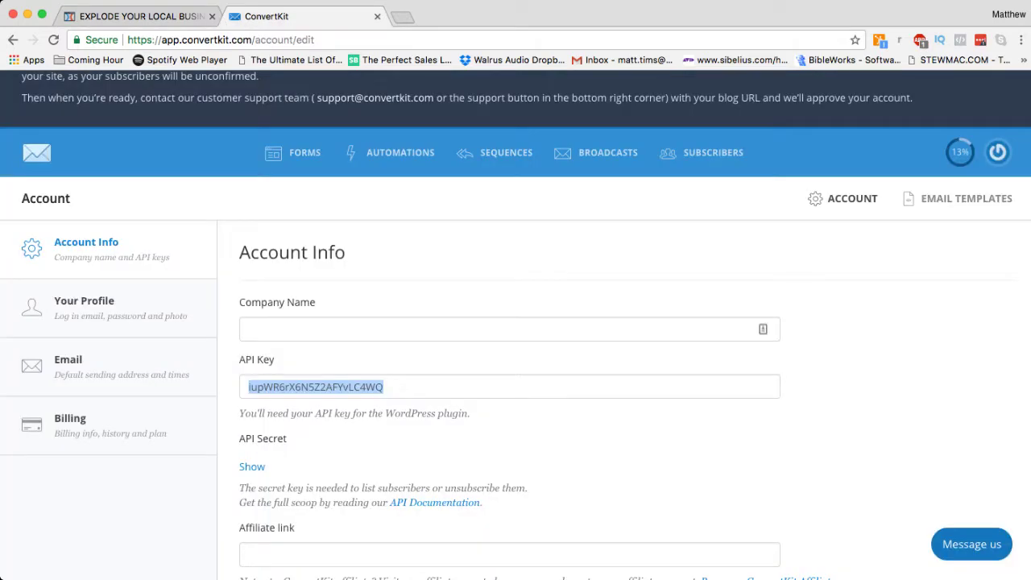